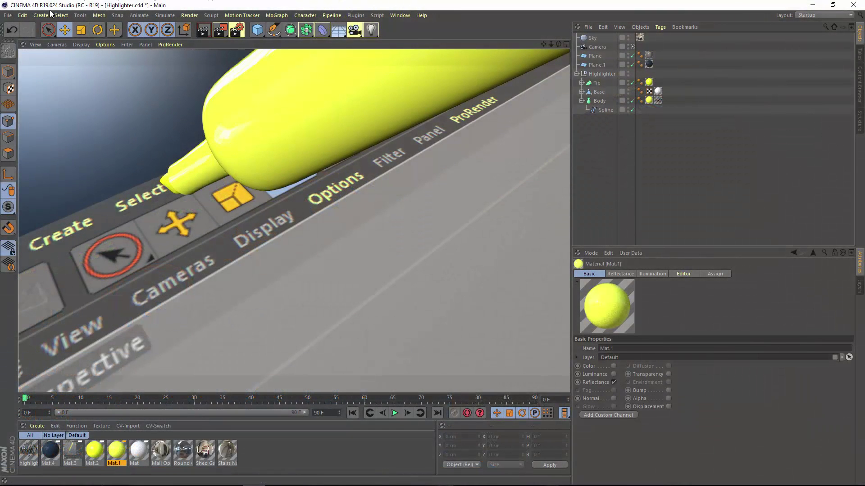
- Look through the Animate menu's animation commands, then close the menu
click(22, 15)
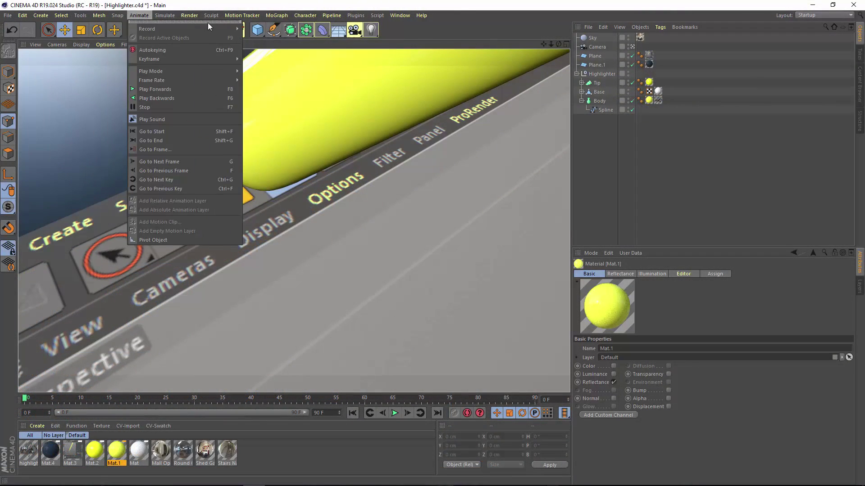
click(254, 13)
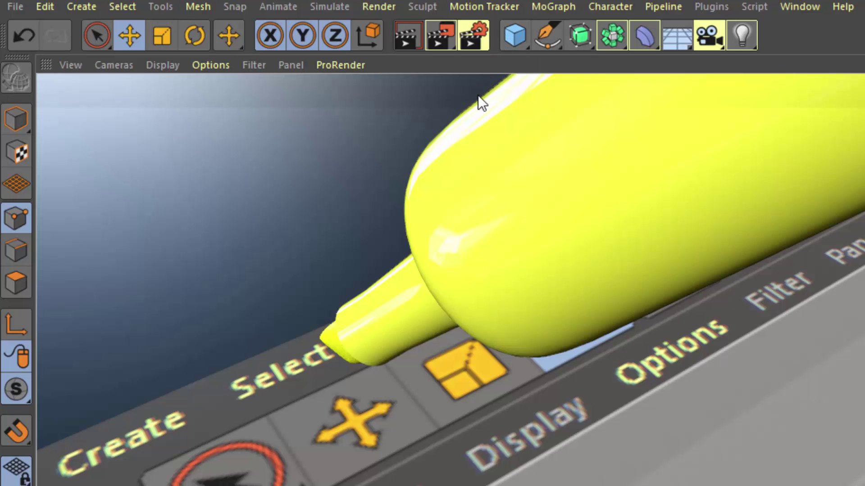
- Go to Edit > Preferences, expand Highlight Features on the Interface page, and show its choices
click(58, 7)
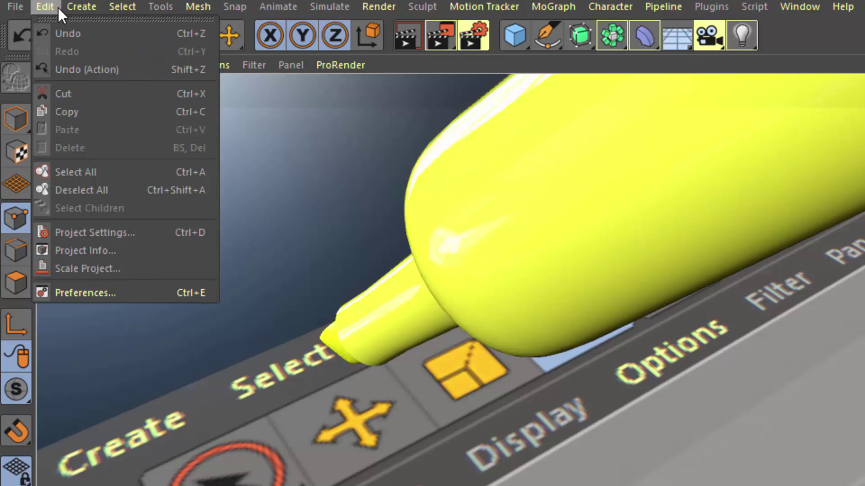
click(82, 293)
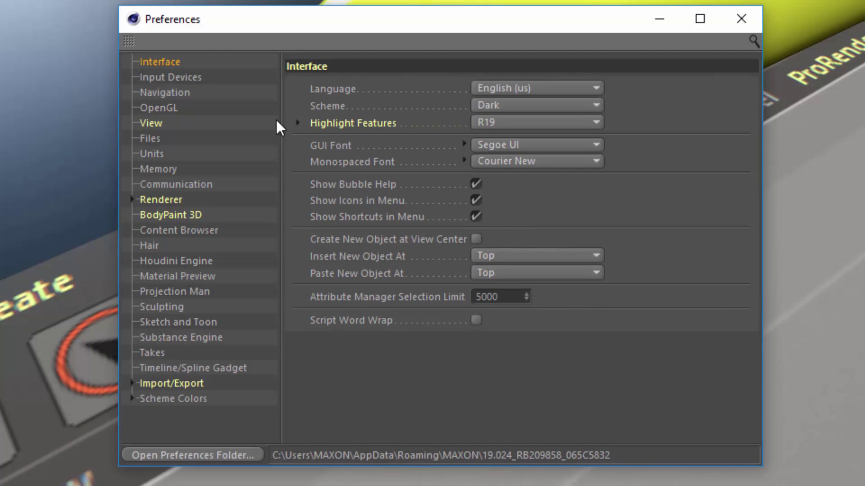
click(298, 122)
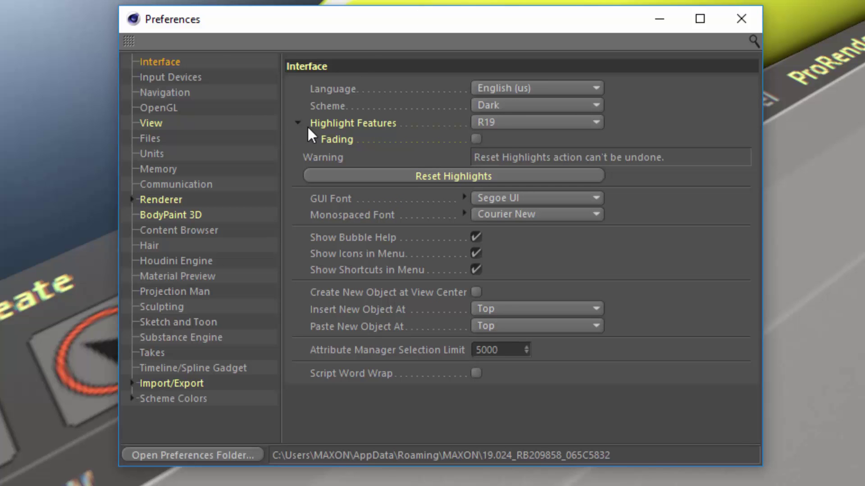
click(489, 121)
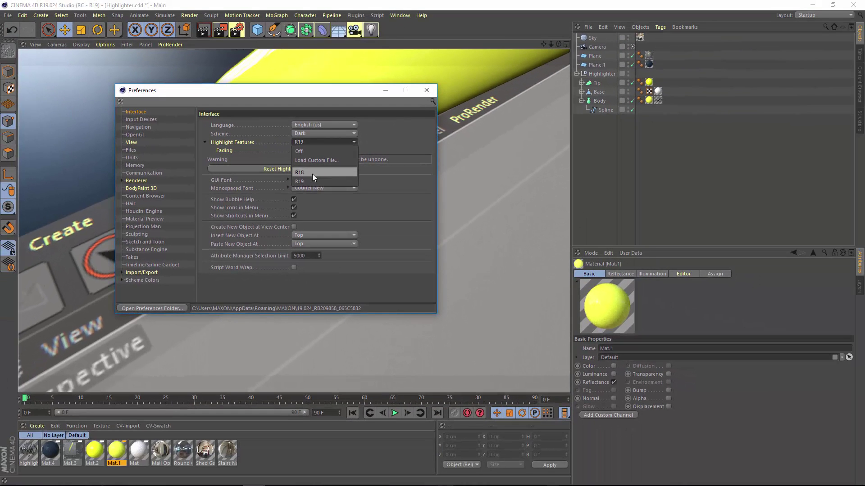
- Set Highlight Features to R18, then to R19, and enable Fading
click(314, 173)
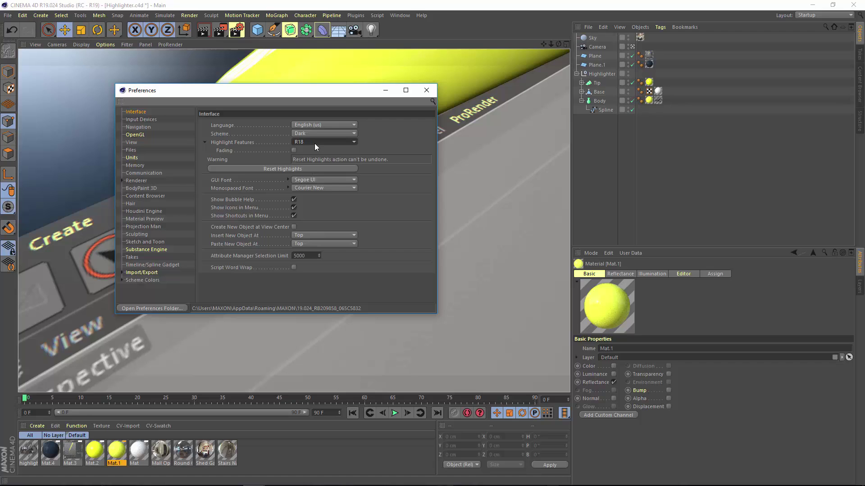
click(314, 143)
click(315, 180)
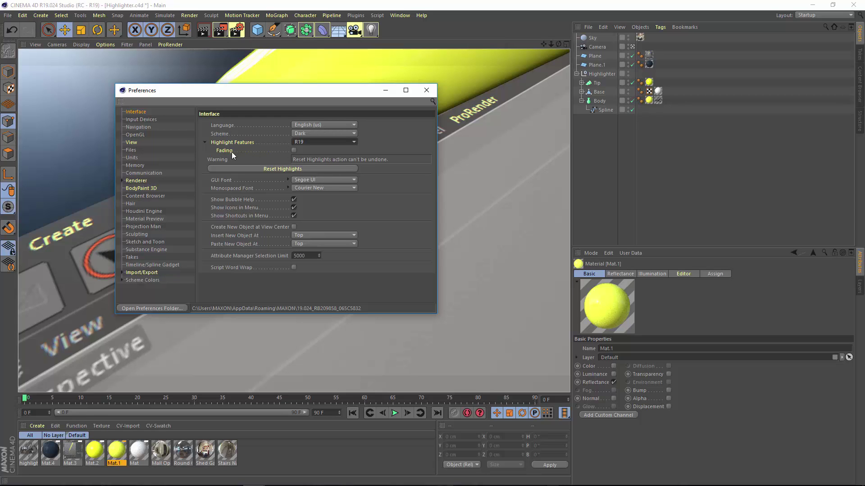
click(293, 150)
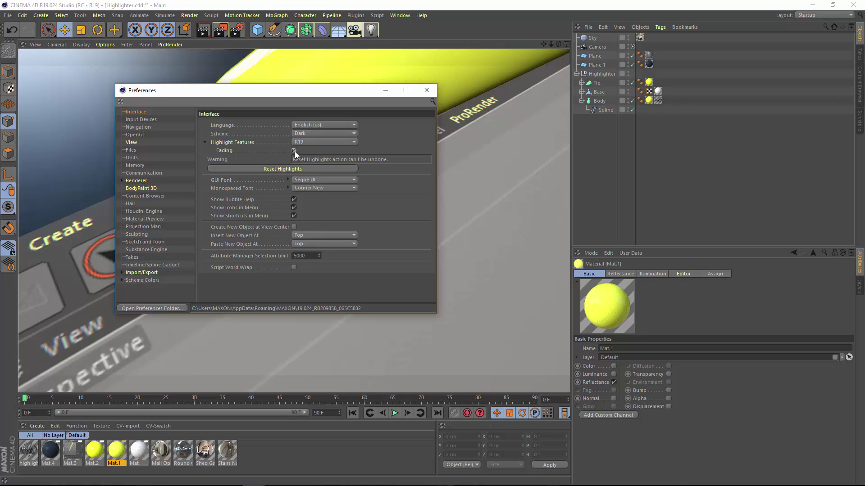
- Toggle Fading off and back on, reset the highlights, and show the Highlight Features choices
click(294, 150)
click(295, 150)
click(288, 170)
click(281, 169)
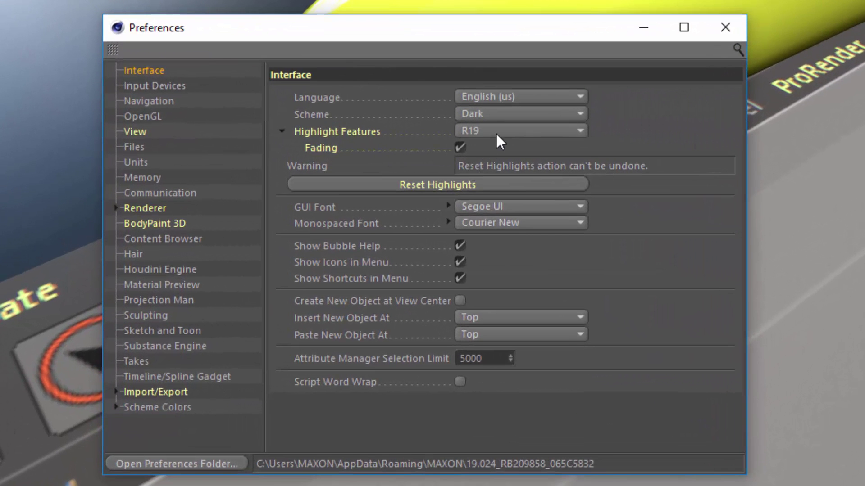
click(385, 137)
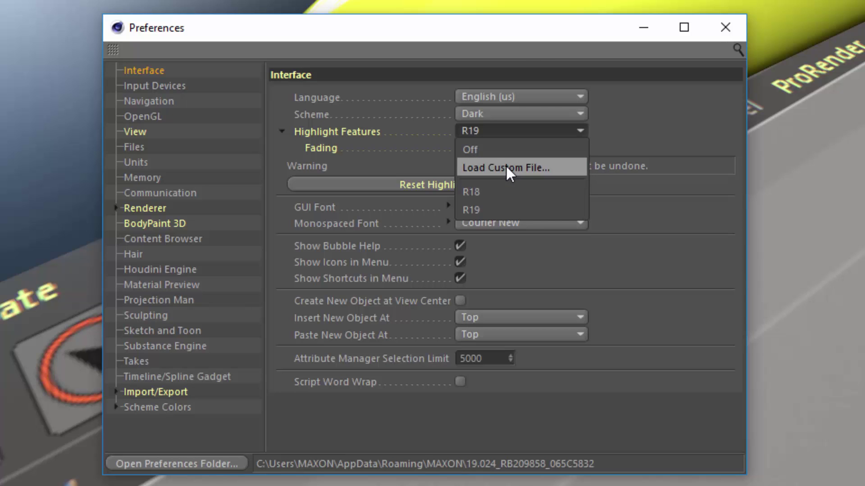
- Keep R19, then show Highlight Features help scrolled to Creating marker files
click(378, 142)
right_click(361, 131)
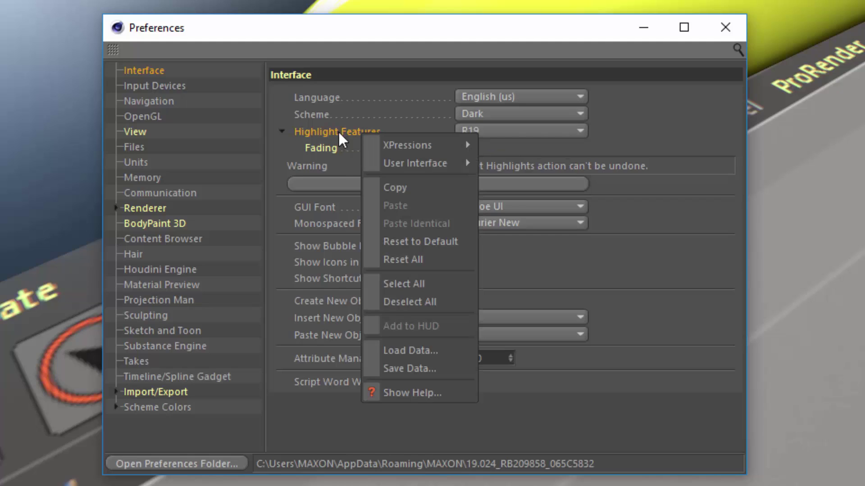
click(405, 392)
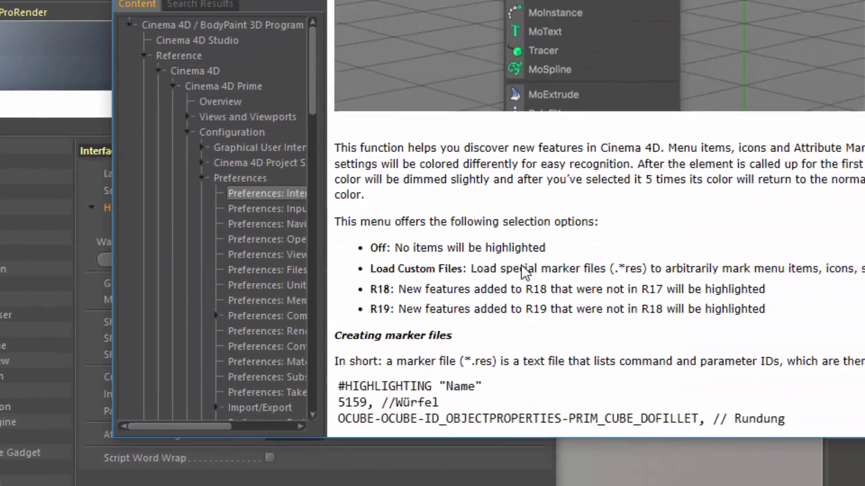
scroll(680, 207, down, 5)
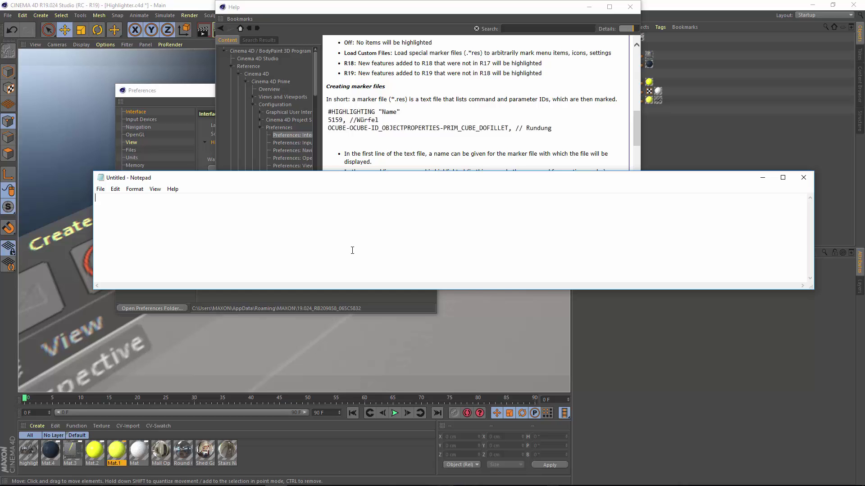
- Write the header line #HIGHLIGHTING "CV Tools Demo" and start a new line
text(#HIGHLIG)
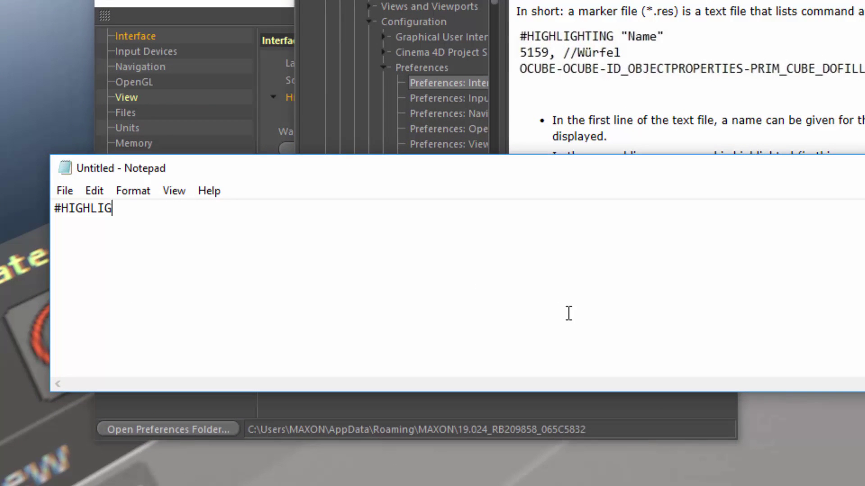
text(HTING "CV To)
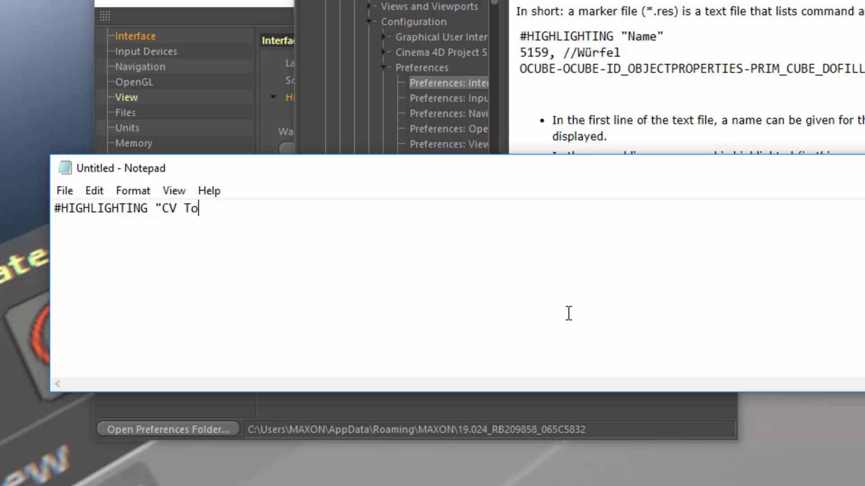
text(ols Demo")
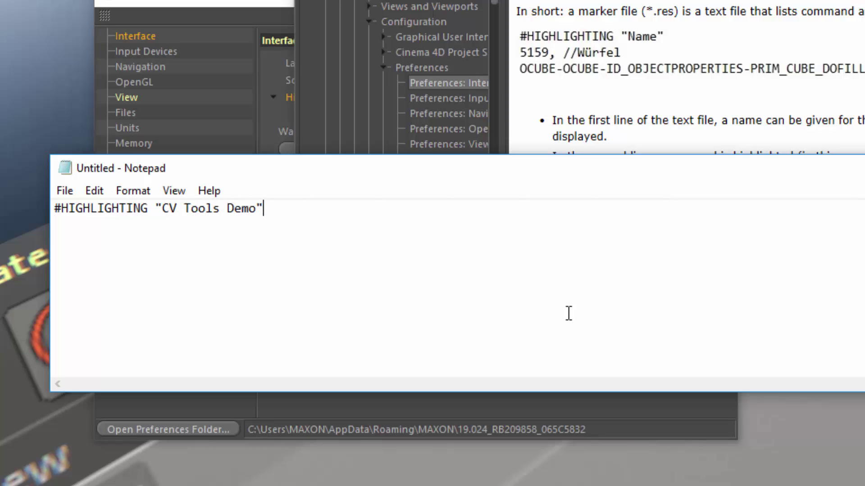
key(Return)
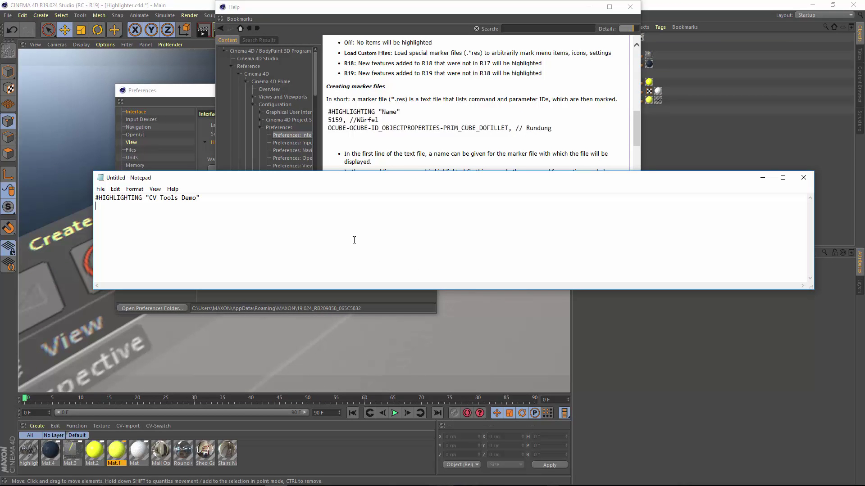
- Set aside Notepad and Help, and bring up Window > Customization > Customize Commands
click(762, 177)
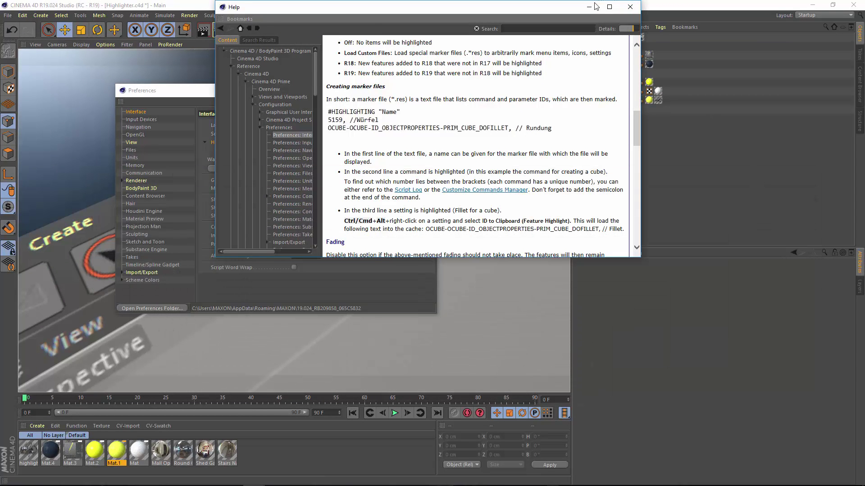
click(589, 7)
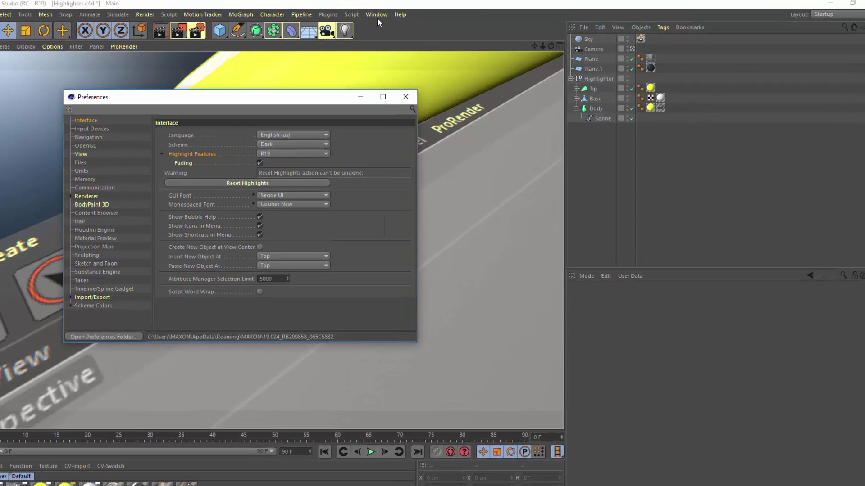
click(376, 14)
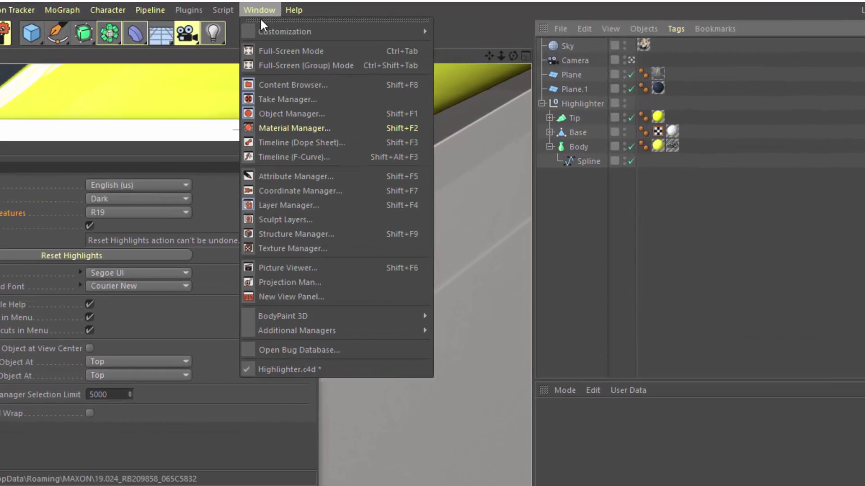
mouse_move(376, 29)
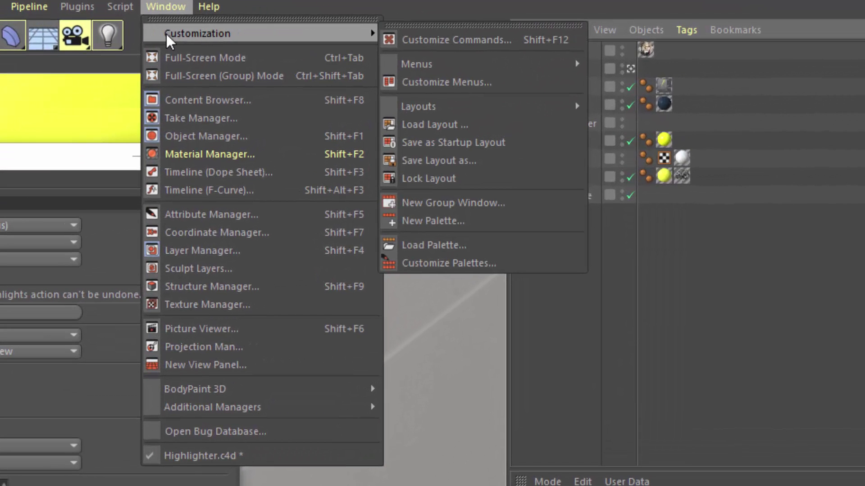
click(460, 42)
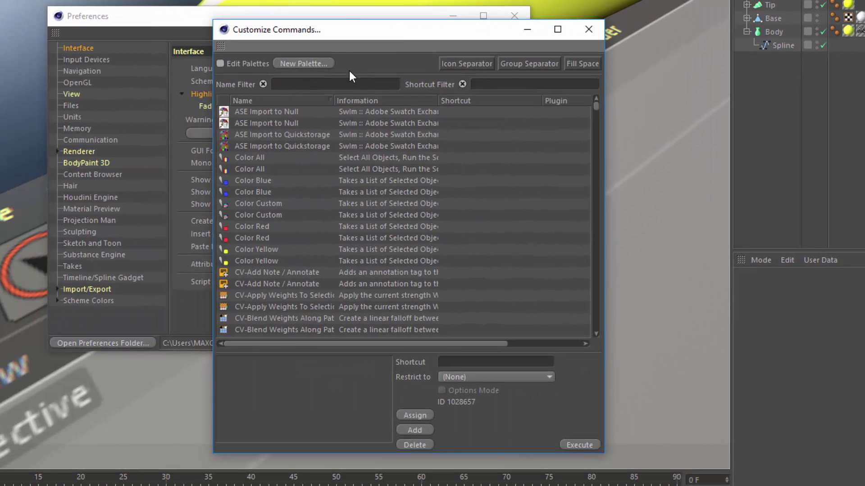
- Filter commands by 'CV-Art' and copy CV-ArtSmart Object's ID 1028655
click(325, 98)
text(CV-Art)
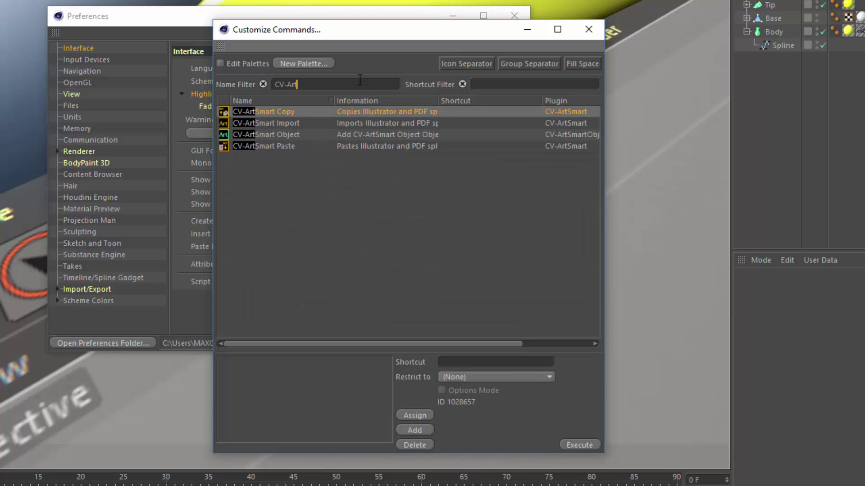
click(343, 135)
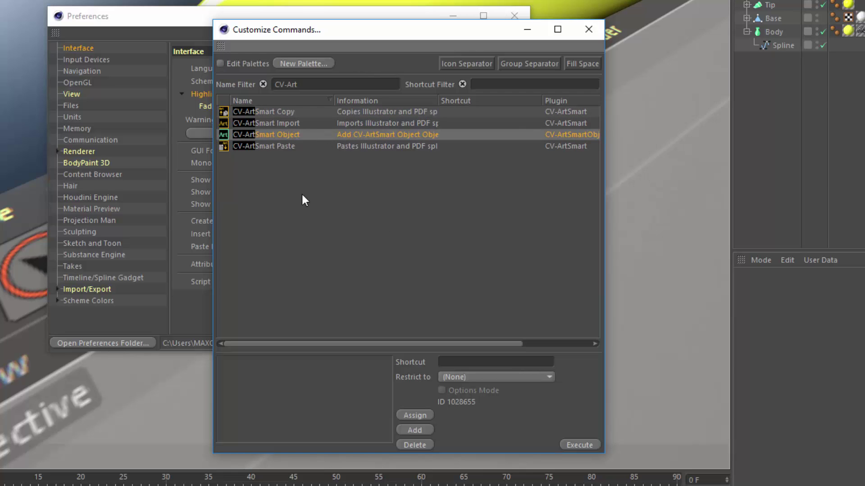
right_click(466, 402)
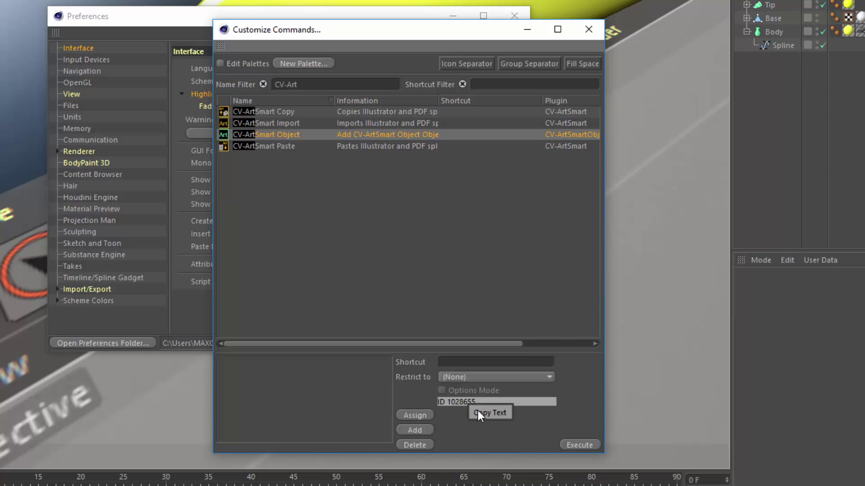
click(479, 412)
- In Notepad, write line two as '1028655, // CV-ArtSmart Object' and begin line three
key(alt+Tab)
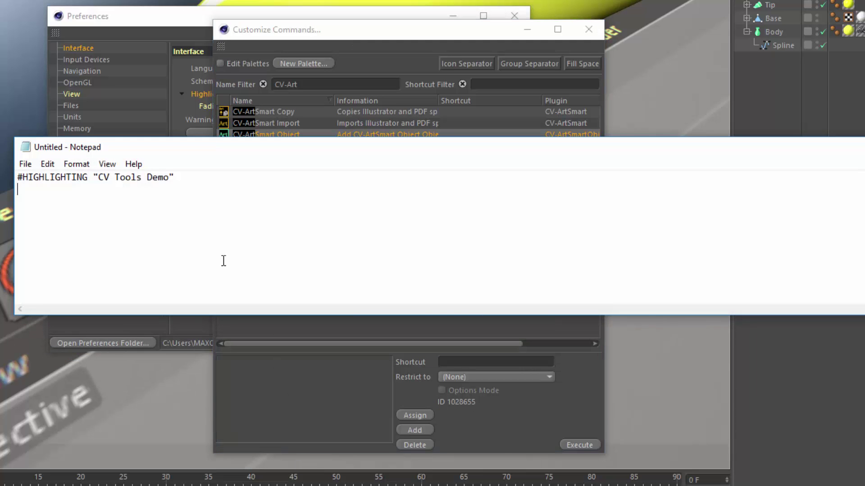
text(ID 1028655)
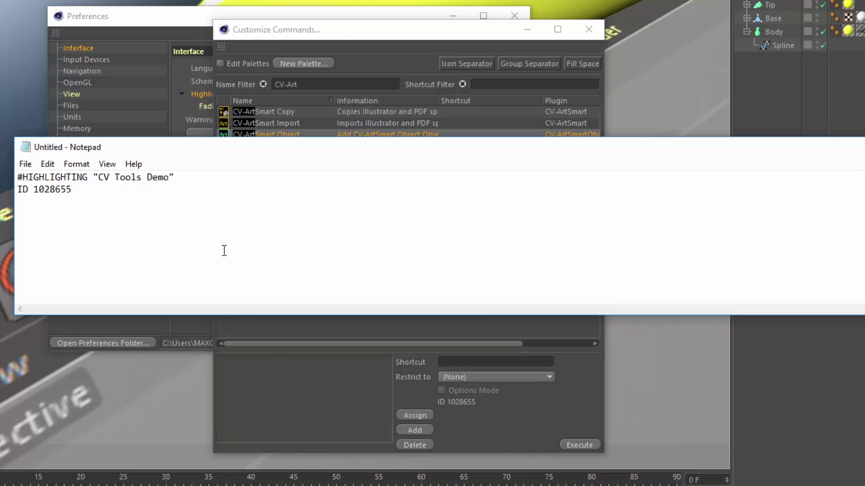
key(Home)
key(Delete)
key(Delete)
key(Delete)
key(End)
text(, // Cv)
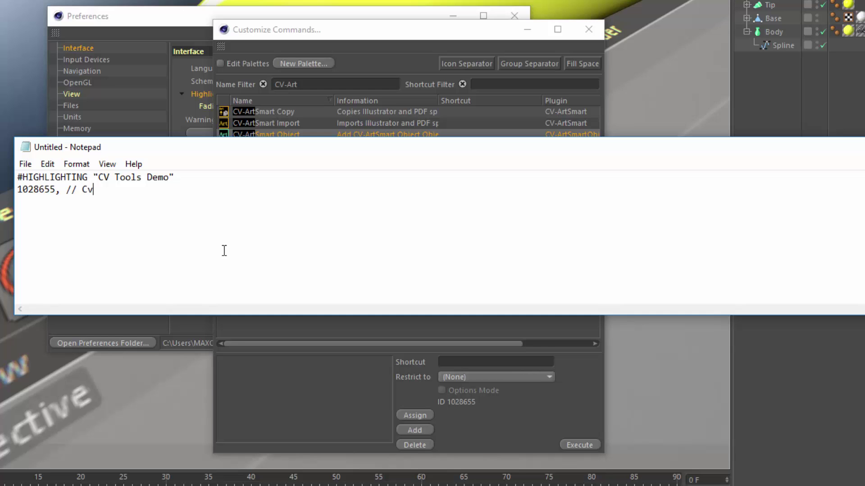
key(BackSpace)
text(V-ArtSm)
text(art Object)
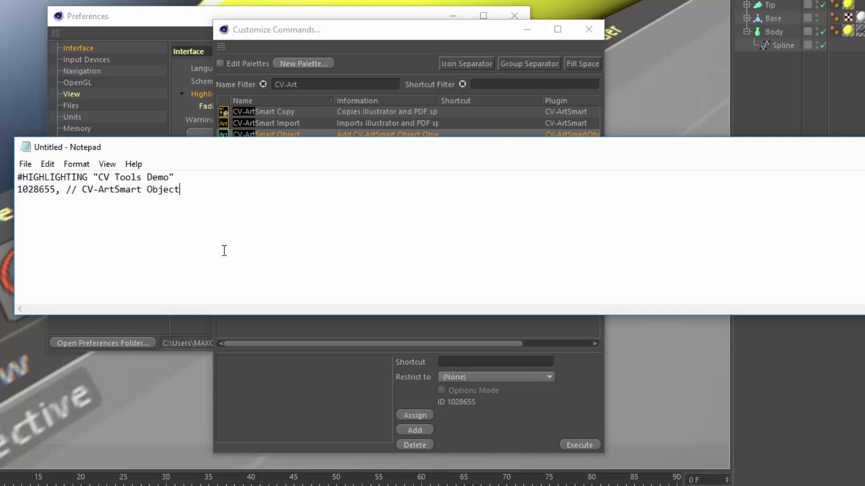
key(Return)
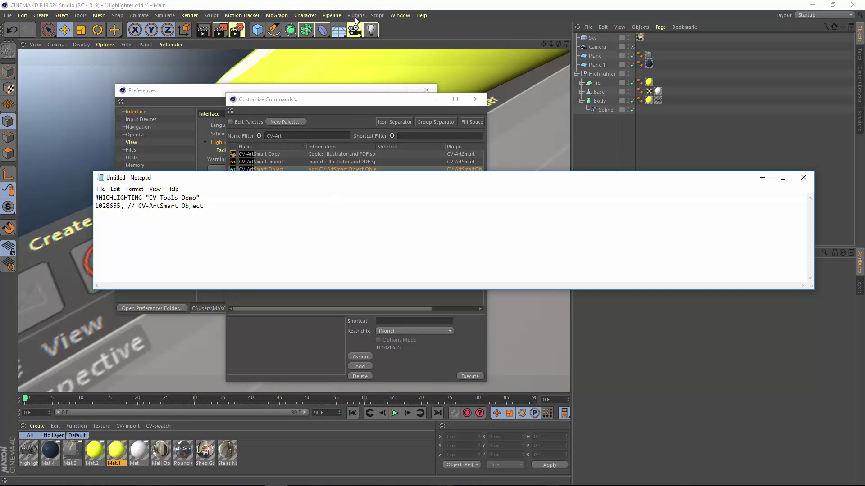
- Create a CV-ArtSmart Object from Plugins and copy its Path Spread feature-highlight ID
click(355, 15)
mouse_move(360, 42)
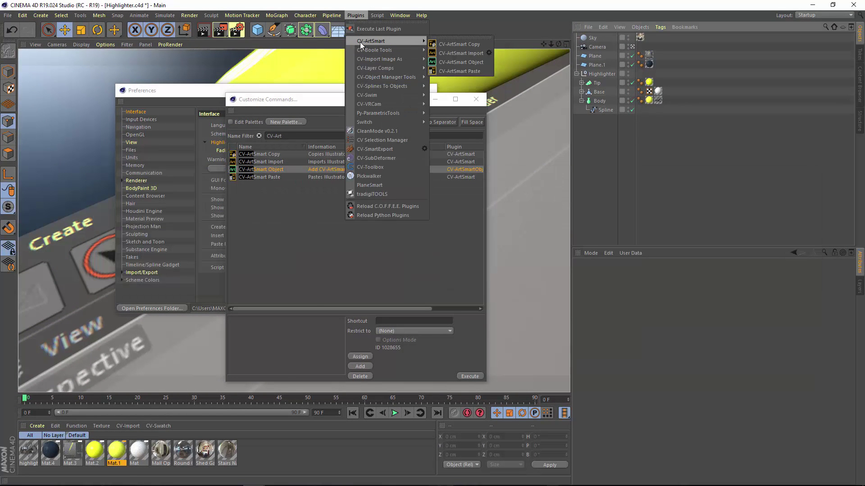
click(454, 62)
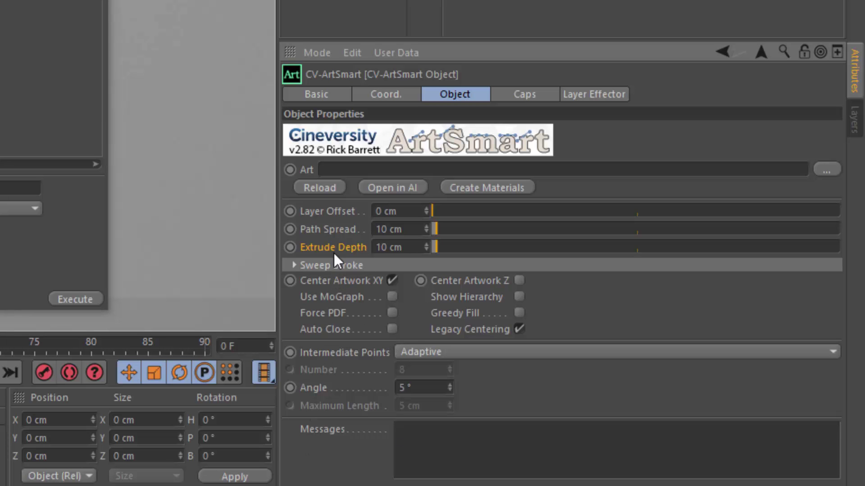
ctrl+alt+right_click(331, 226)
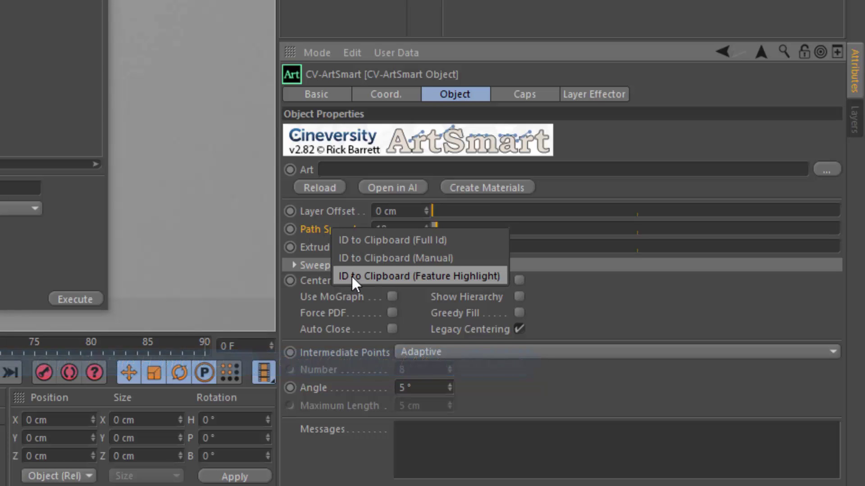
click(436, 278)
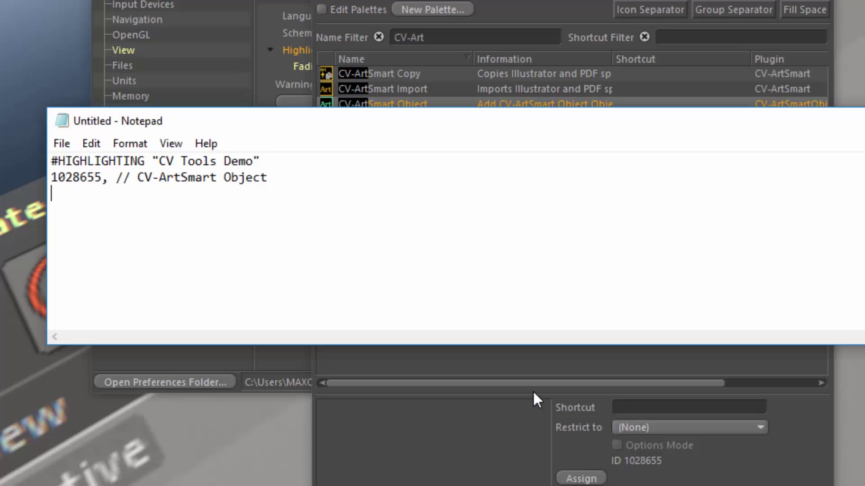
- Paste the OCVARTSMART-...-ART_PATHOFFSET, // Path Spread line and begin an empty fourth line
text(OCVARTSMART-OCVARTSMART-ID_OBJECTPROPERTIES-ART_PATHOFFSET, // Path Spread)
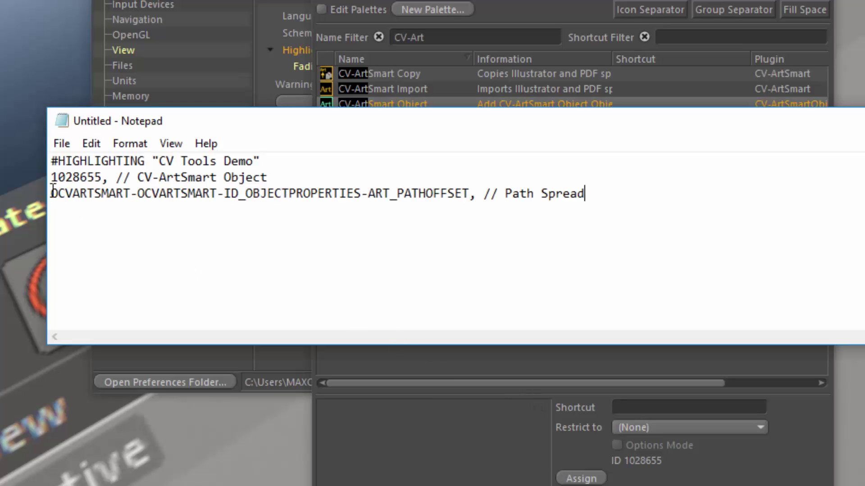
drag(51, 195, 131, 201)
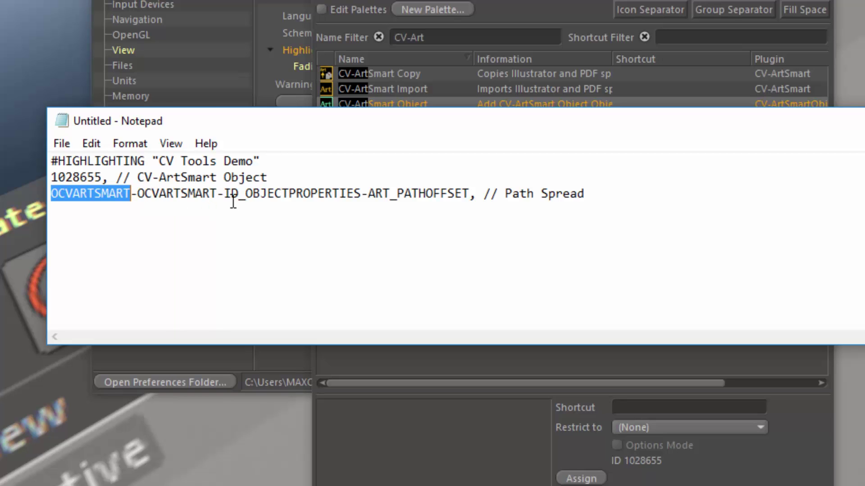
drag(239, 195, 473, 193)
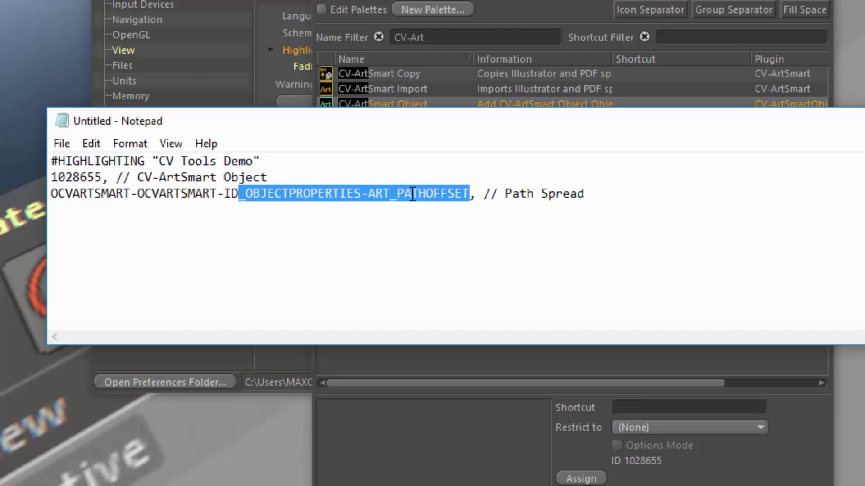
click(423, 217)
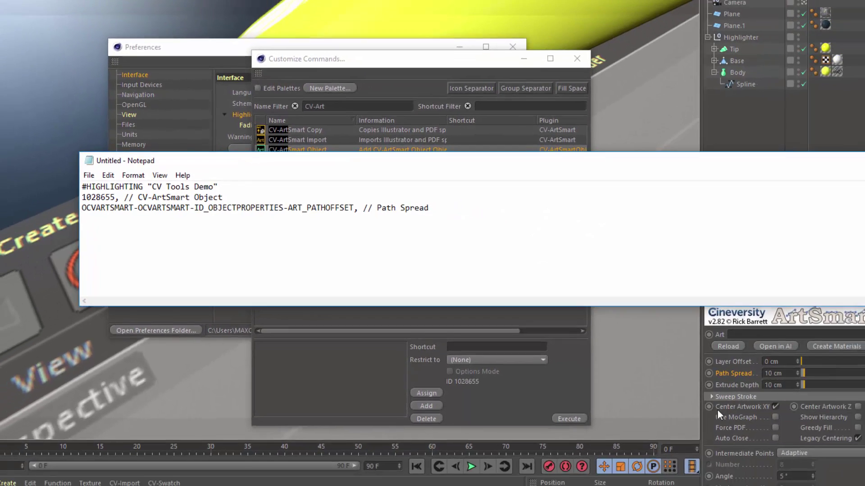
key(Return)
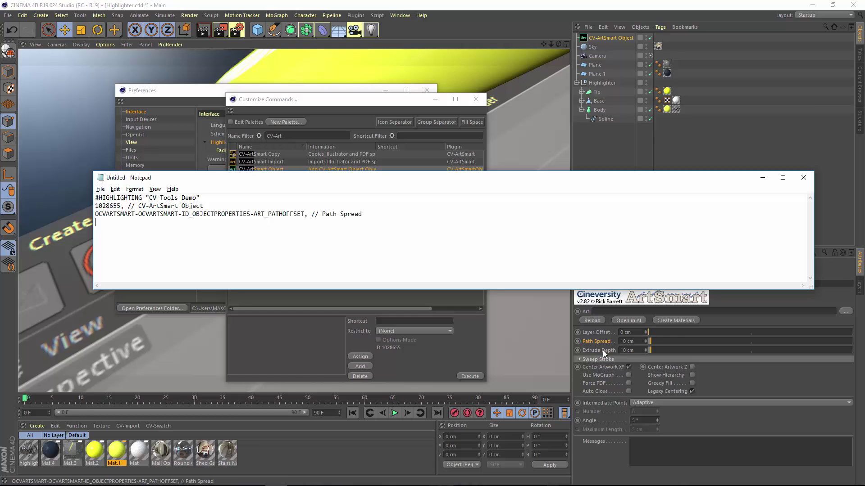
- Copy the Extrude Depth feature-highlight ID and paste it as the fourth line in Notepad
right_click(602, 350)
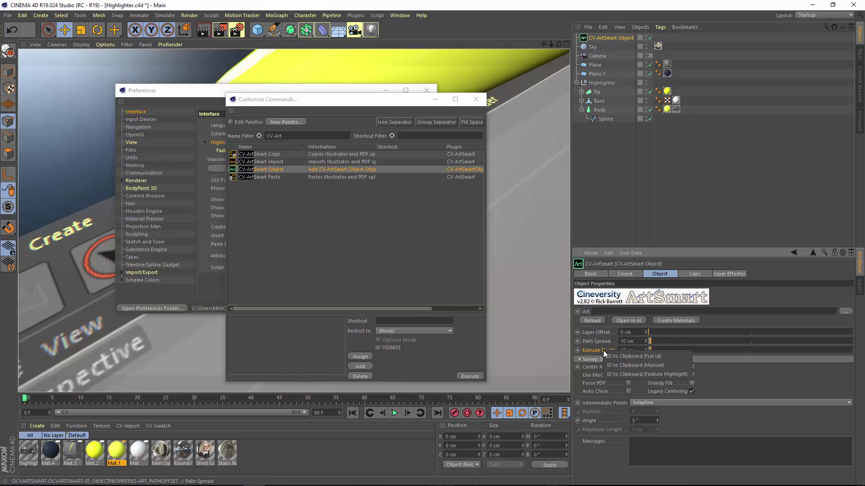
click(615, 374)
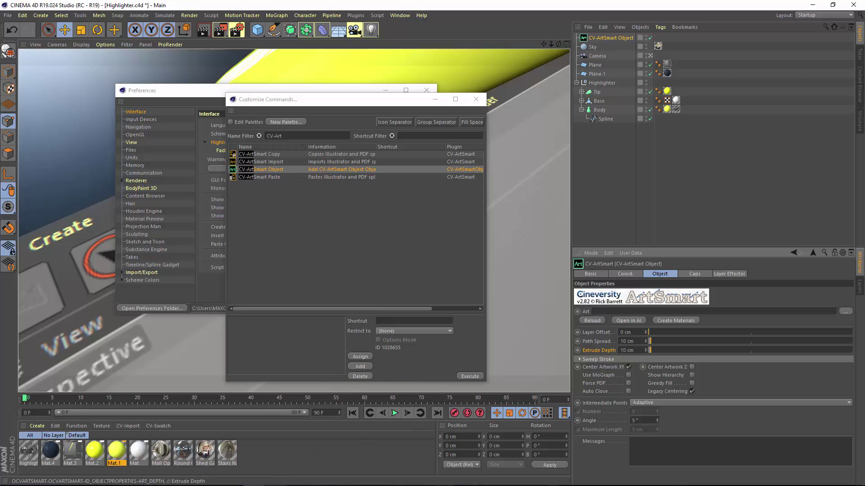
click(289, 484)
text(OCVARTSMART-OCVARTSMART-ID_OBJECTPROPERTIES-ART_DEPTH, // Extrude Depth)
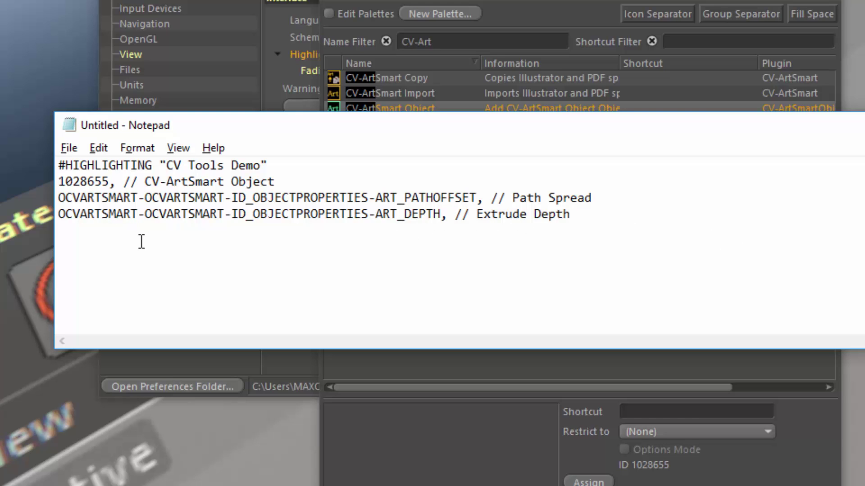
- Save the Notepad highlight file to the Desktop as CVToolsHighlight.txt
key(ctrl+s)
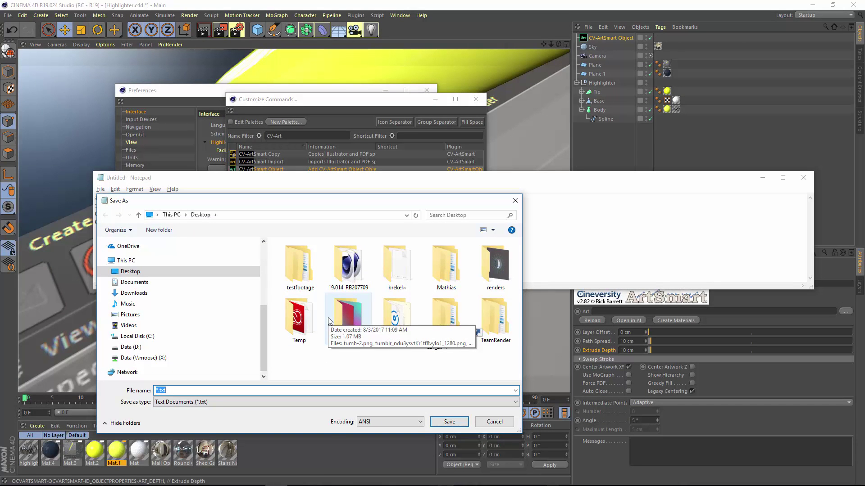
text(CVTool)
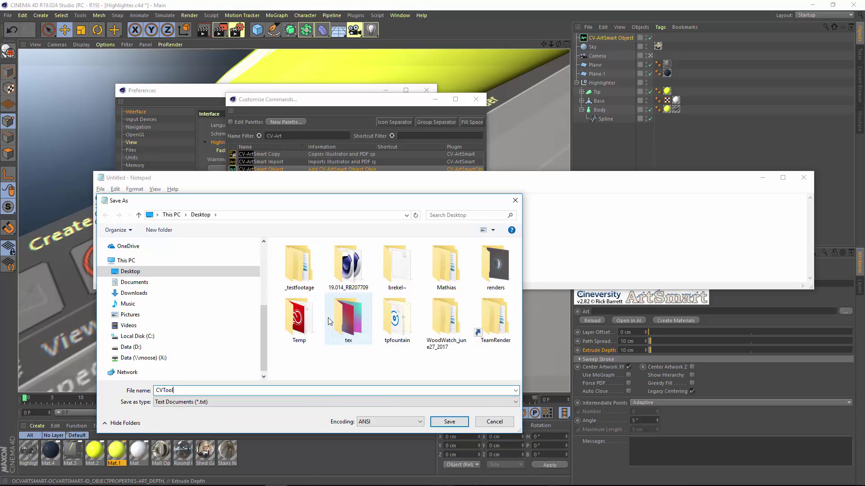
text(sHighlight)
key(Return)
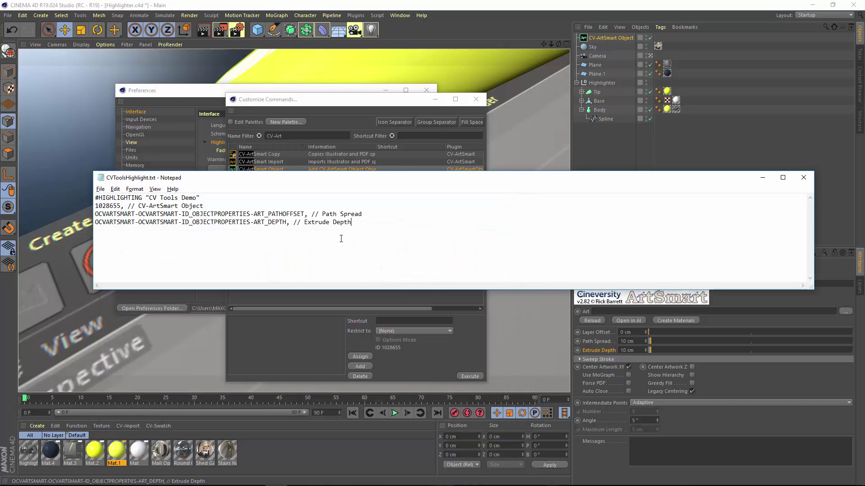
- Load CVToolsHighlight.txt from the Desktop as the custom Highlight Features set, CV Tools Demo
click(173, 95)
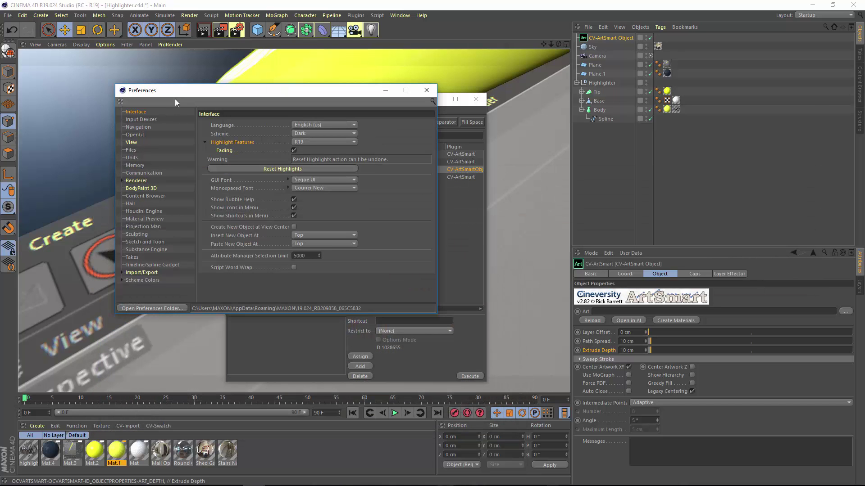
click(332, 144)
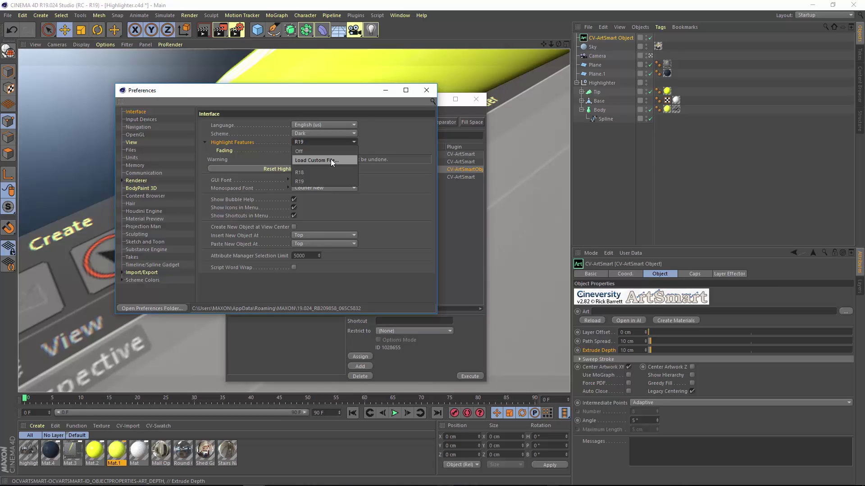
click(331, 159)
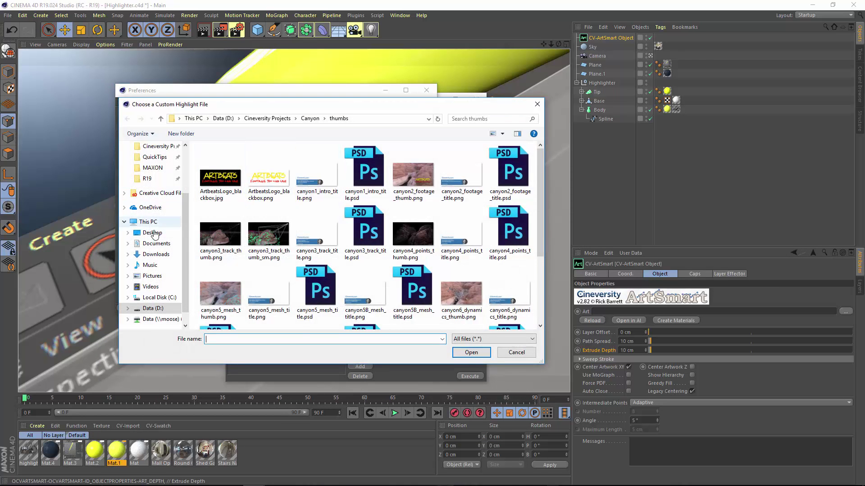
click(154, 232)
click(367, 292)
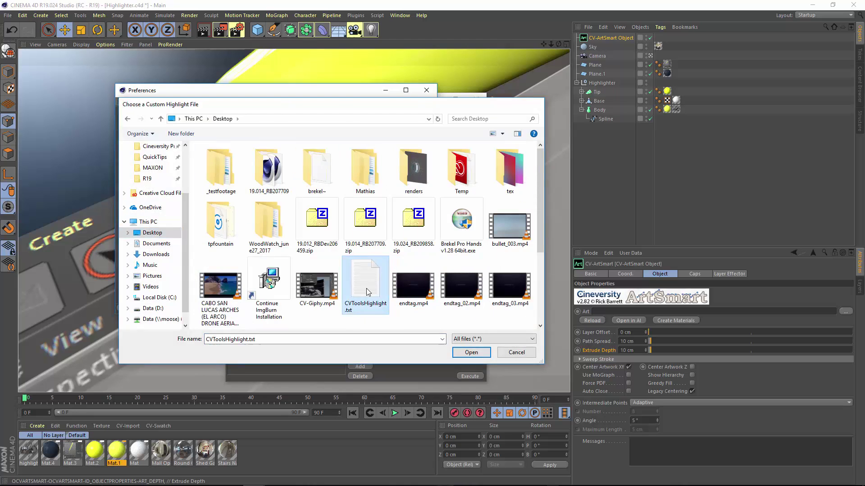
double_click(367, 292)
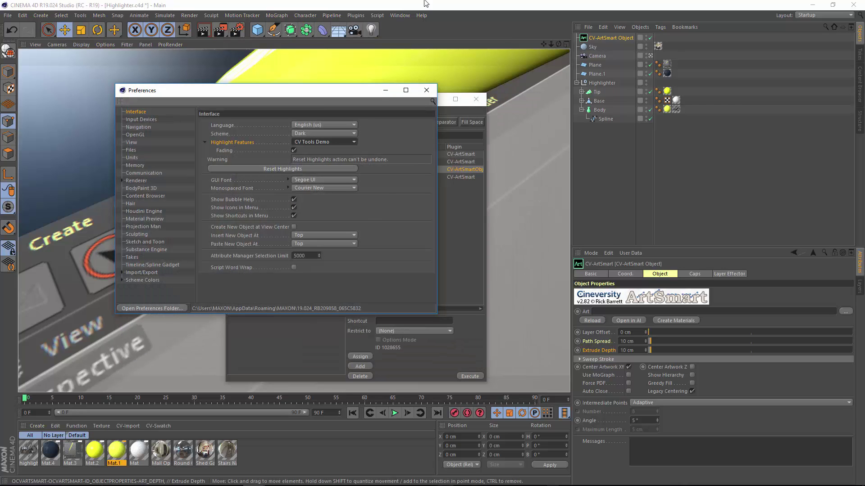
- Add CV-ArtSmart Object.1 from the CV-ArtSmart plugins menu
click(358, 15)
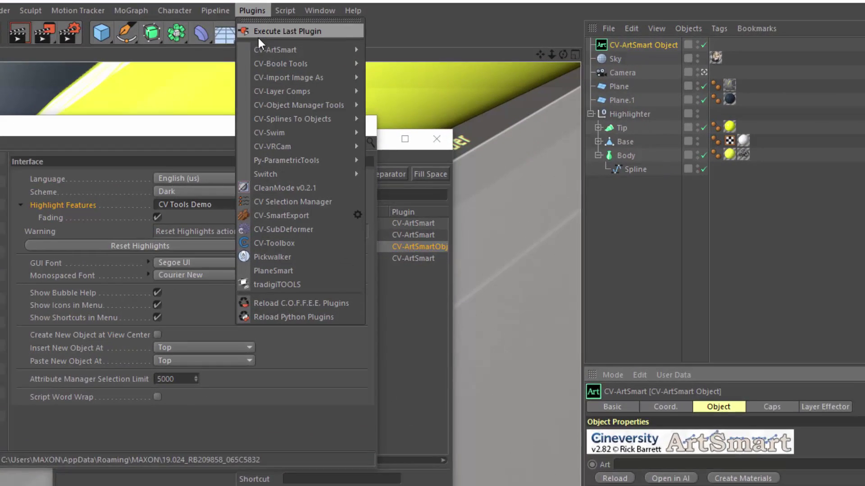
mouse_move(267, 49)
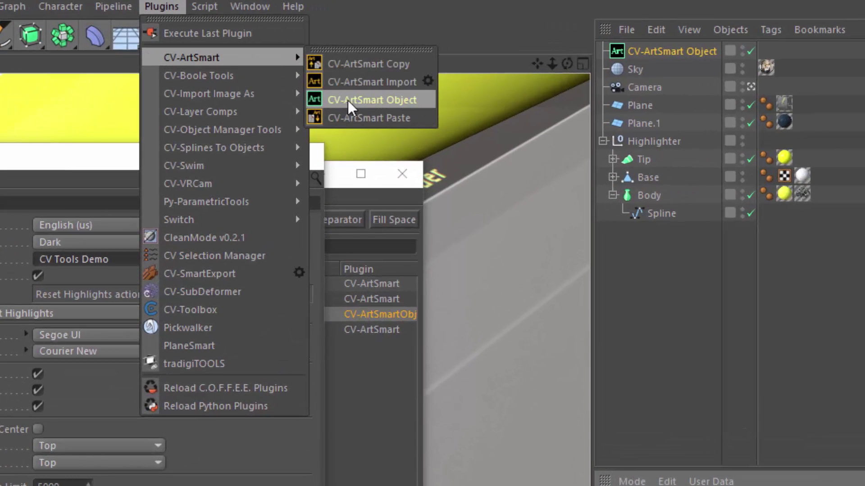
click(356, 101)
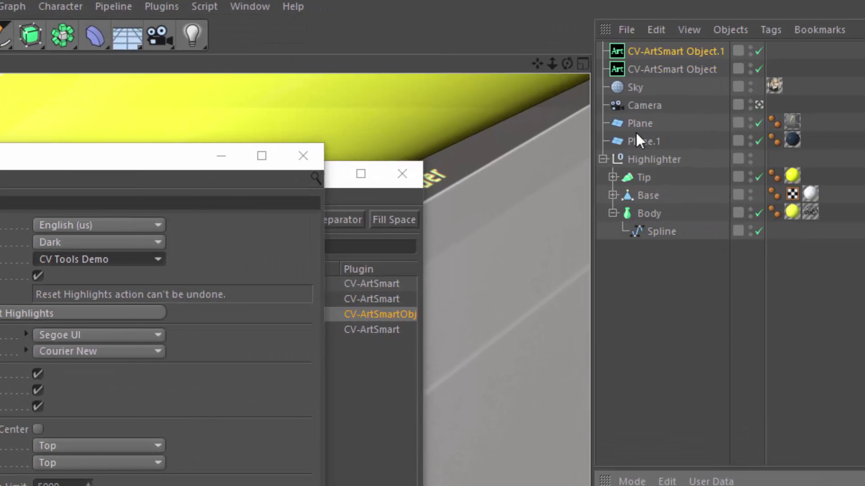